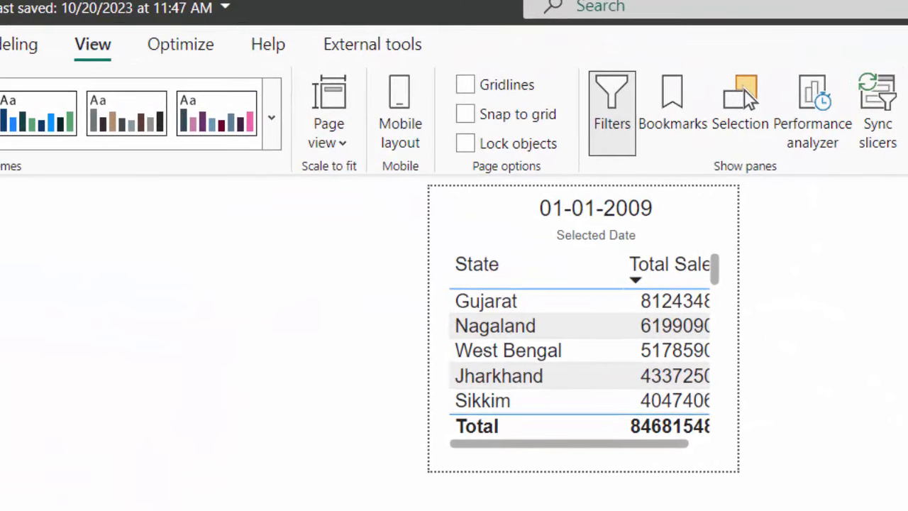
# - Switch to the LDR Sample report and view its MyToolTip1 tooltip page as an example
pyautogui.moveTo(360, 499)
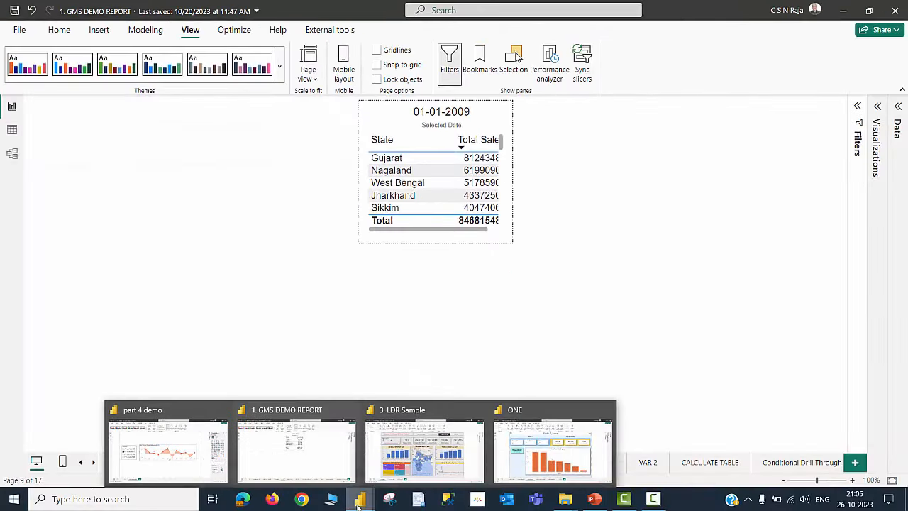
pyautogui.click(418, 418)
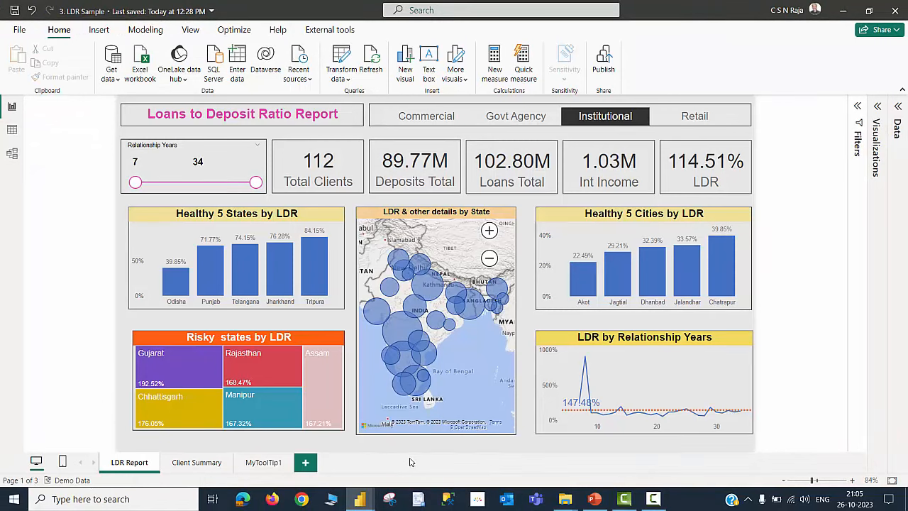
pyautogui.moveTo(403, 336)
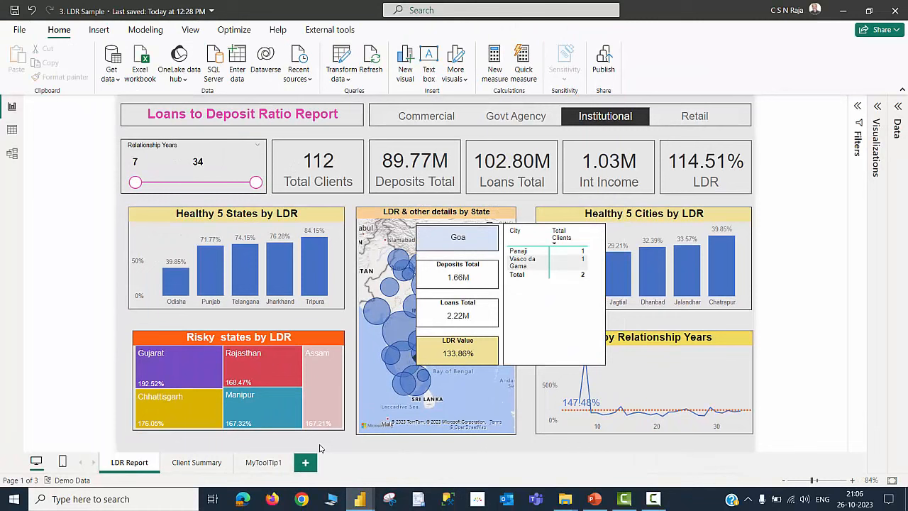
pyautogui.click(257, 462)
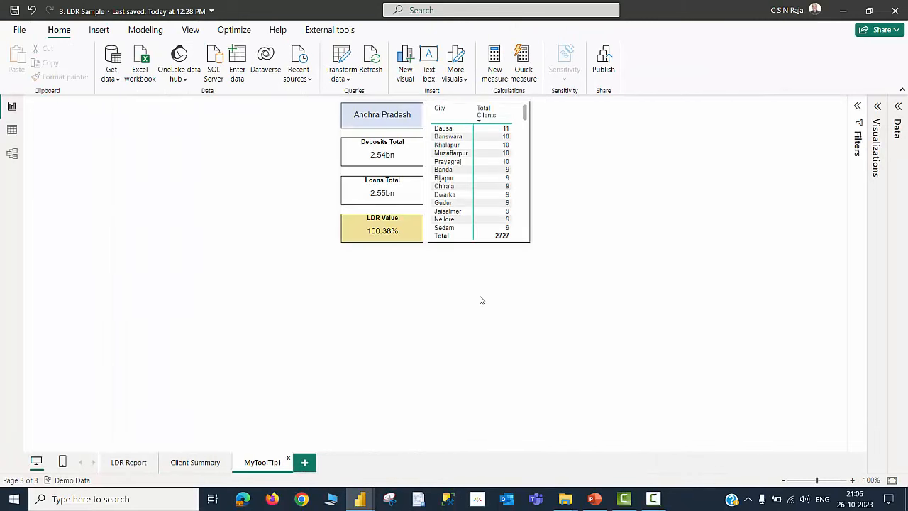
# - Switch to the ONE report and open its ToolTip page to view another example
pyautogui.click(367, 501)
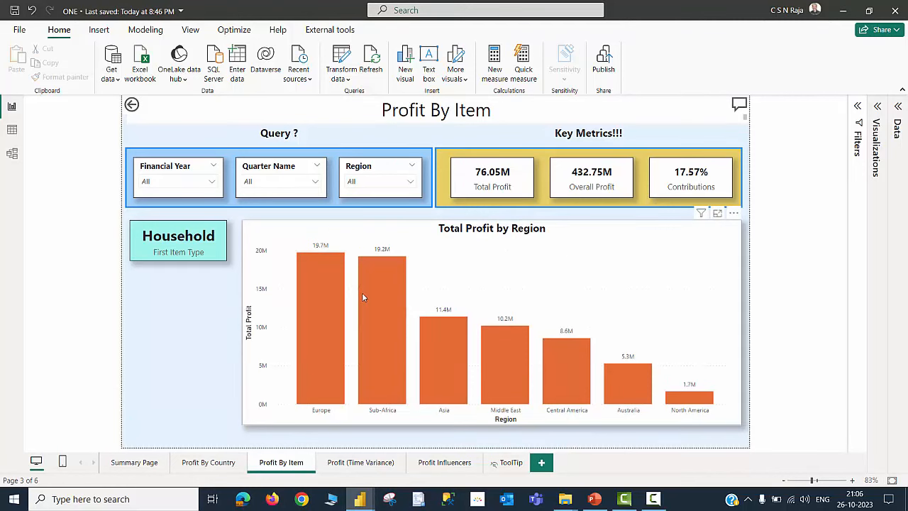
pyautogui.moveTo(376, 293)
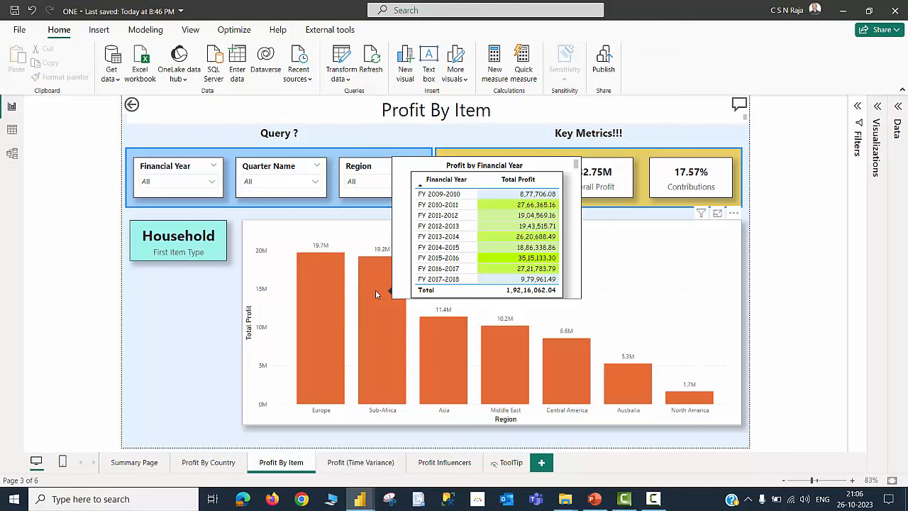
pyautogui.click(513, 465)
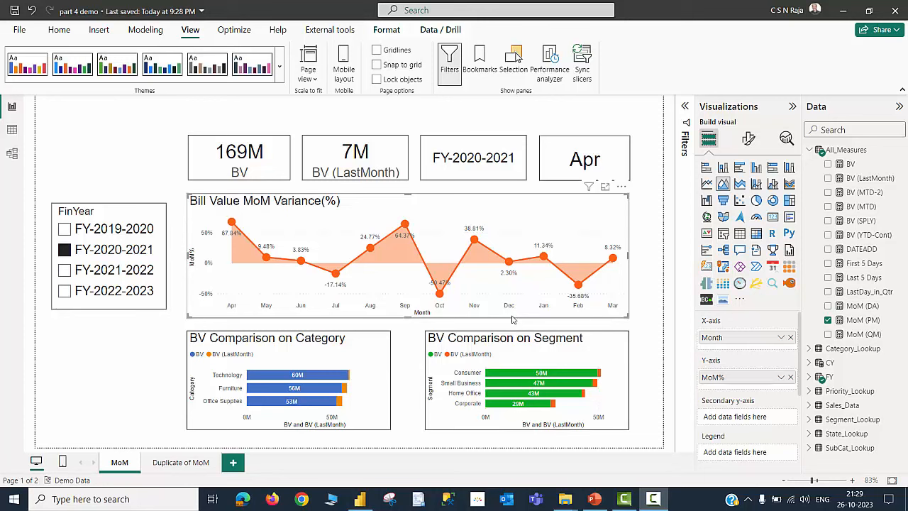
# - Inspect the Oct point on the Bill Value MoM Variance chart, then clear the selection
pyautogui.click(439, 293)
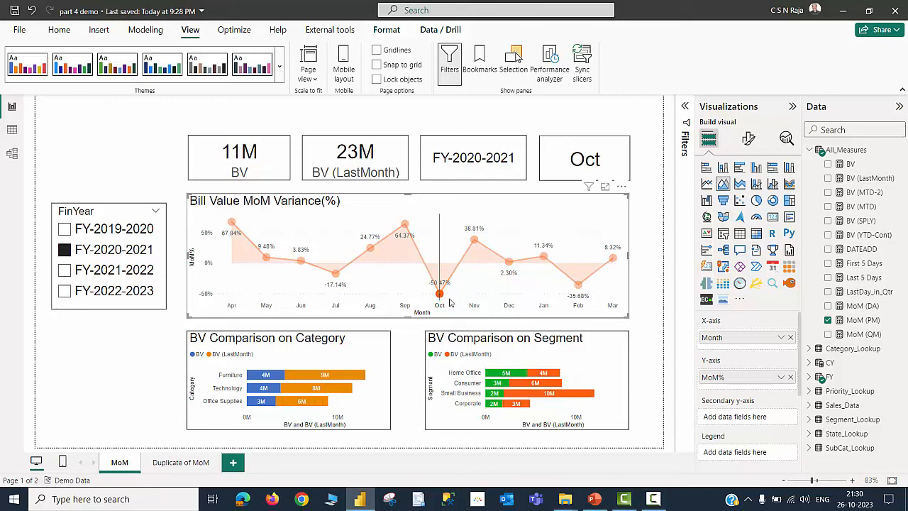
pyautogui.moveTo(439, 298)
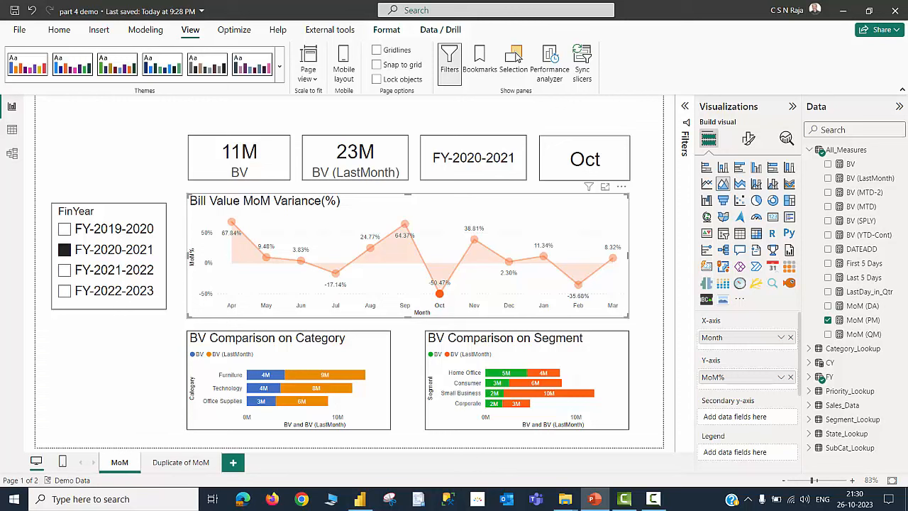
pyautogui.click(431, 226)
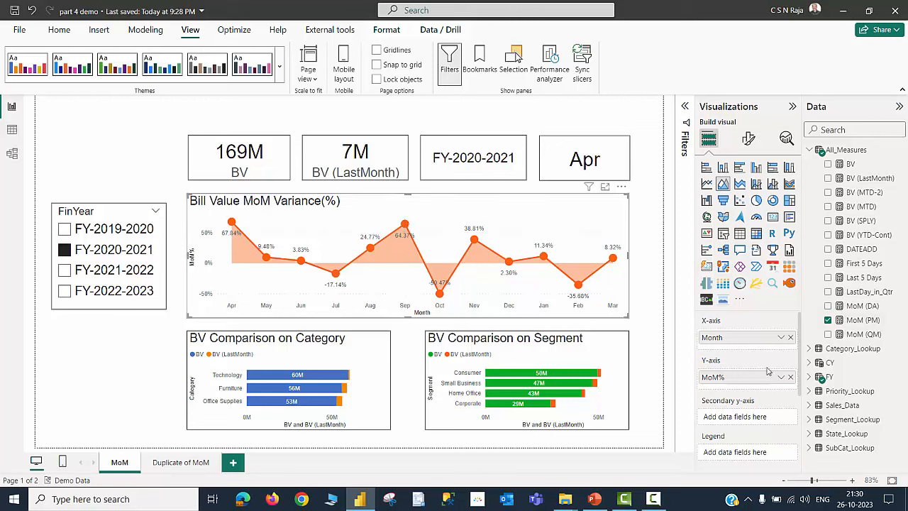
# - Add the BV and BV (LastMonth) measures to the line chart's Tooltips field well
pyautogui.scroll(-3, 767, 371)
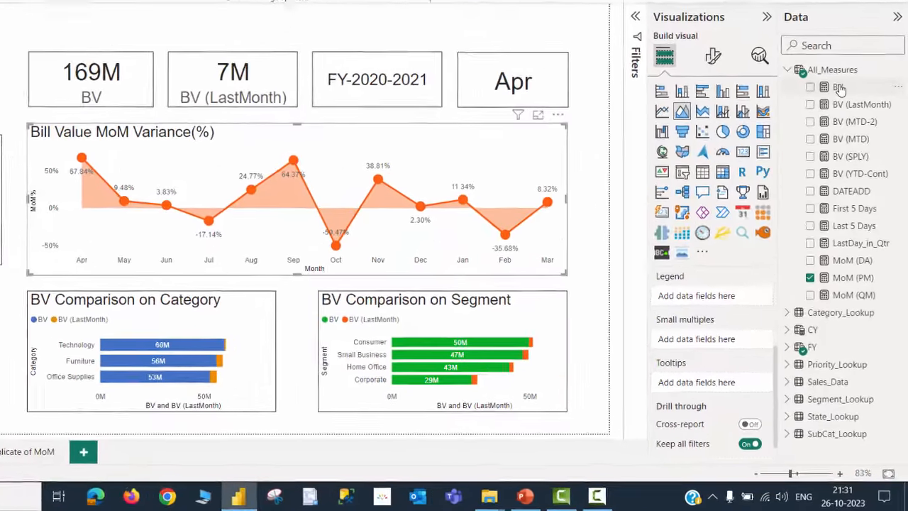
pyautogui.moveTo(839, 88); pyautogui.dragTo(701, 386)
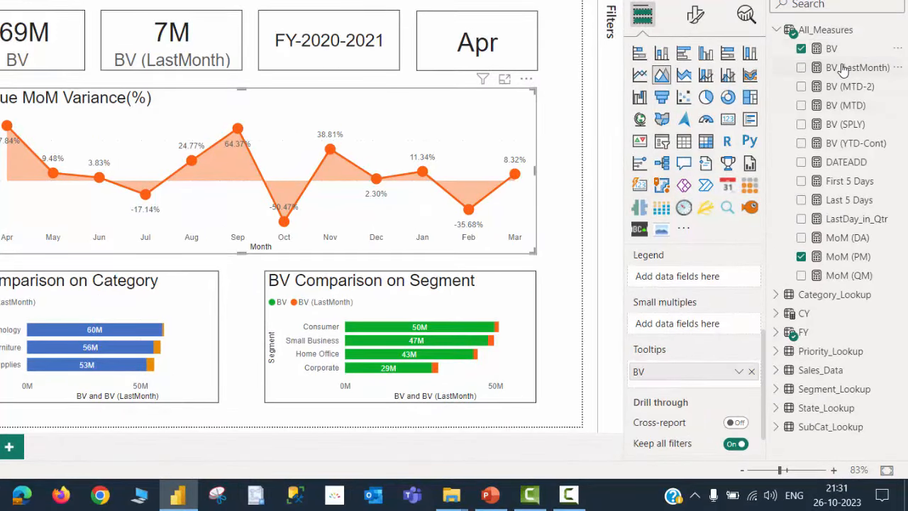
pyautogui.moveTo(844, 67); pyautogui.dragTo(686, 390)
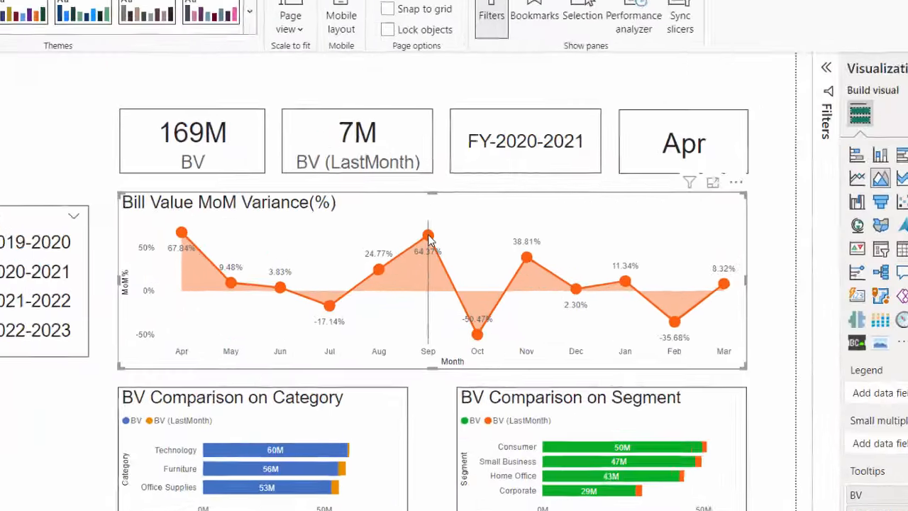
pyautogui.moveTo(315, 174)
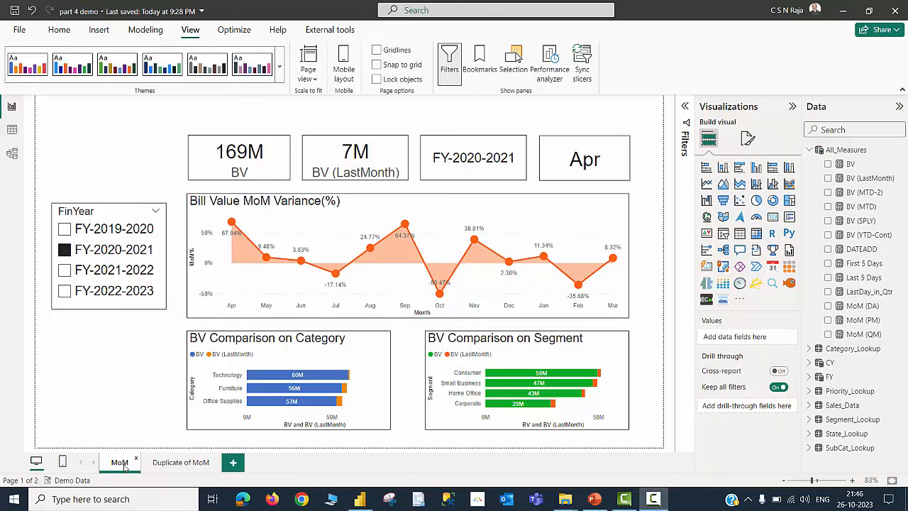
# - Add a new blank report page after Duplicate of MoM
pyautogui.click(178, 465)
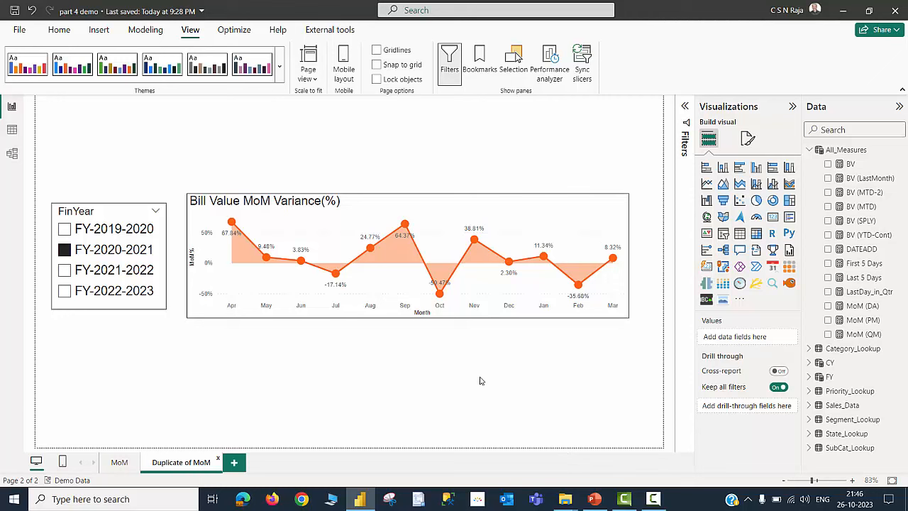
pyautogui.click(235, 464)
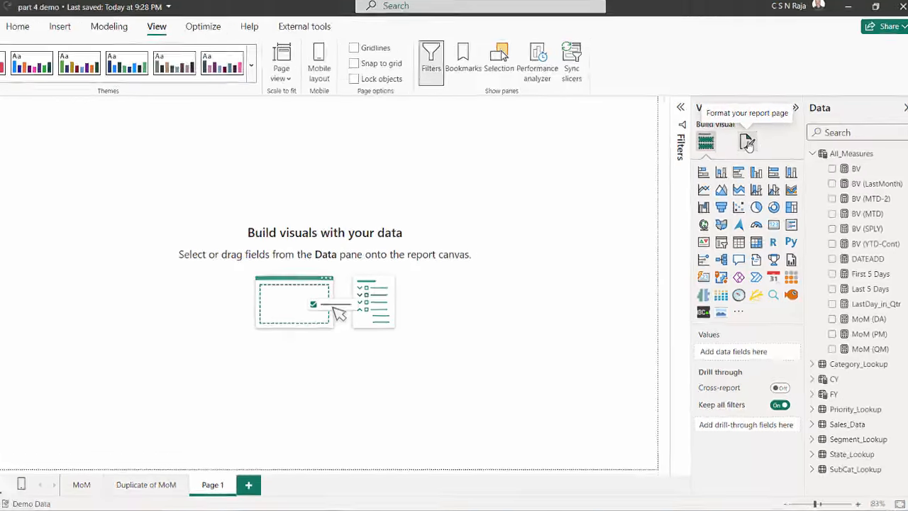
# - Turn on Allow use as tooltip in the new page's page information settings
pyautogui.click(747, 140)
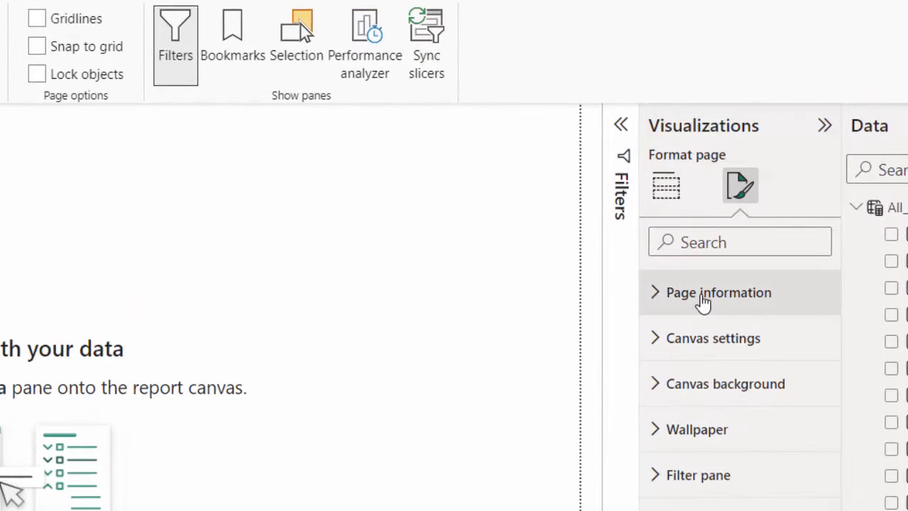
pyautogui.click(703, 301)
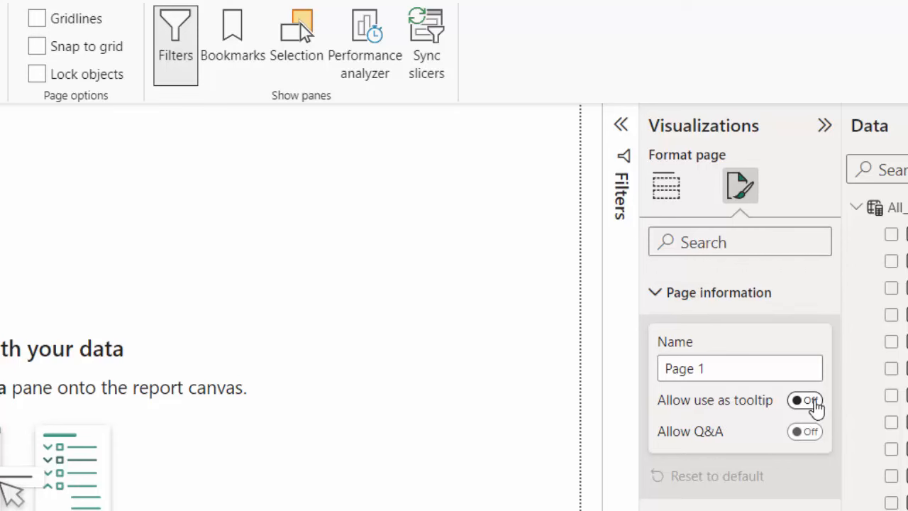
pyautogui.click(806, 401)
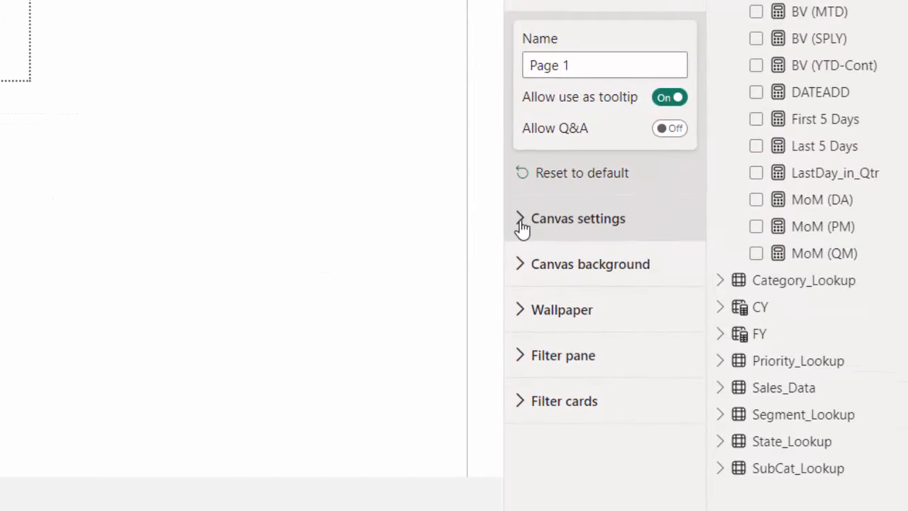
# - Switch the page canvas type to Custom and then back to Tooltip
pyautogui.click(522, 227)
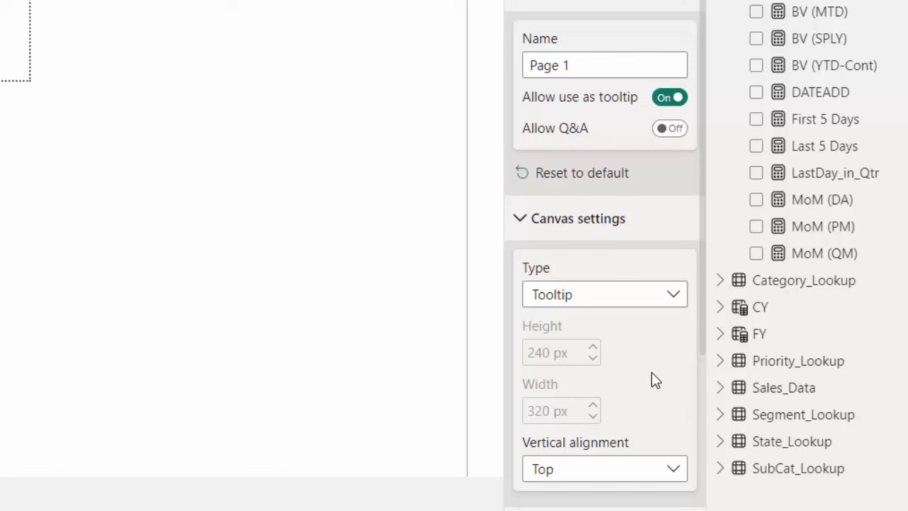
pyautogui.click(678, 301)
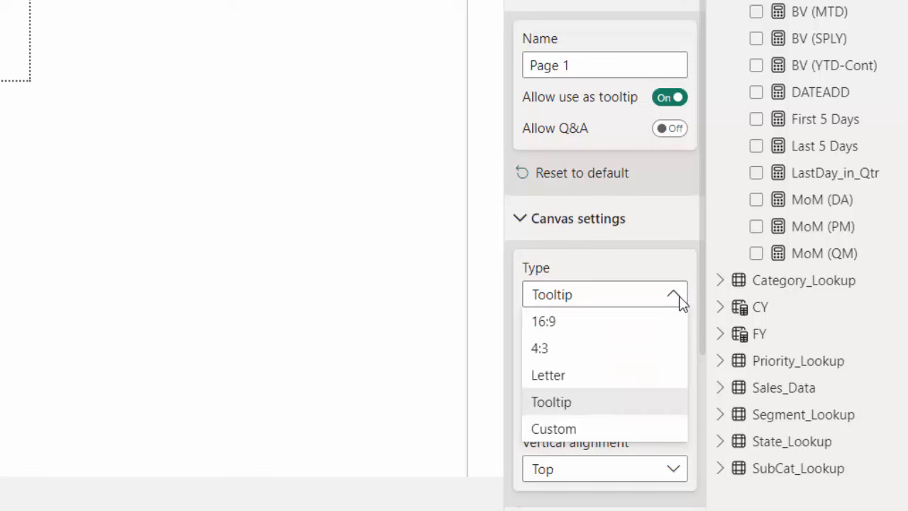
pyautogui.click(596, 428)
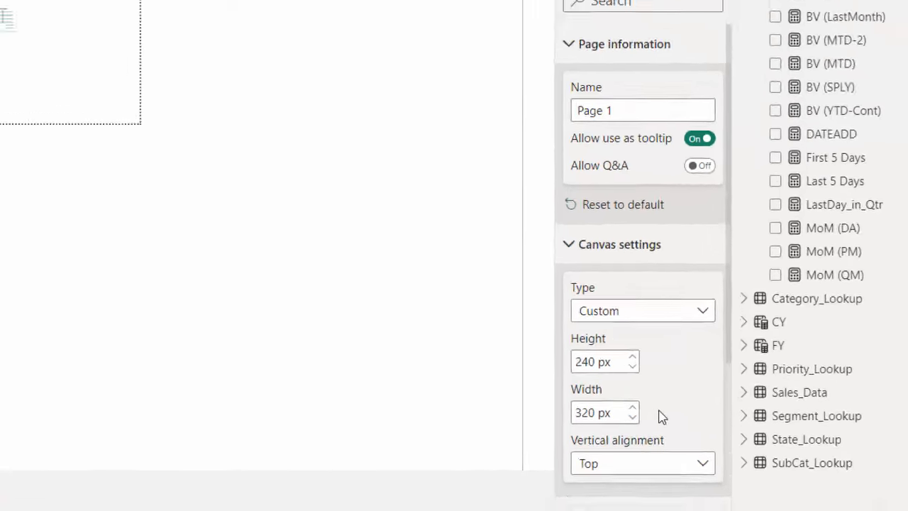
pyautogui.click(698, 312)
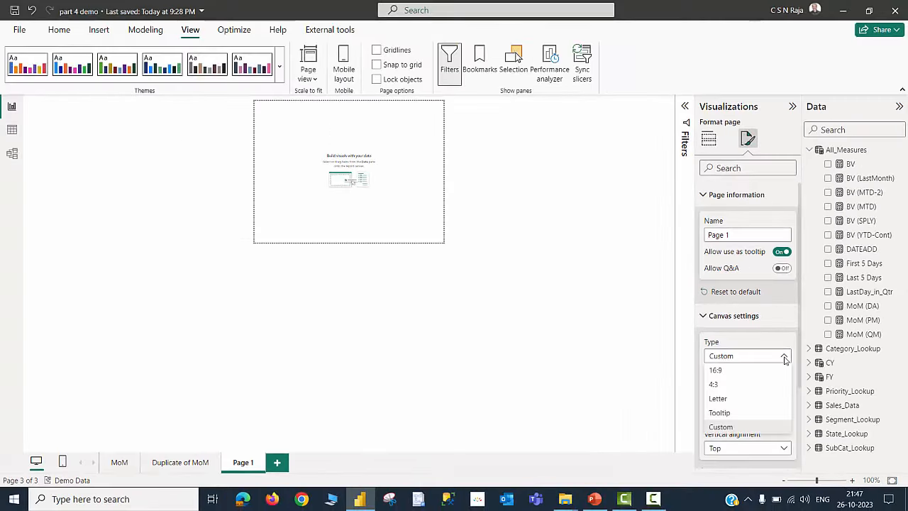
pyautogui.click(739, 412)
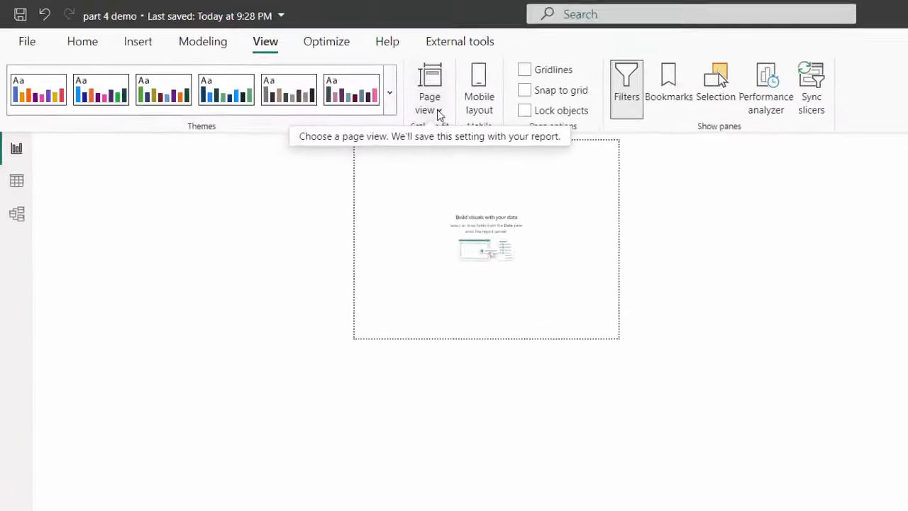
# - Change the page view to Fit to page, briefly trying Actual size in between
pyautogui.click(437, 110)
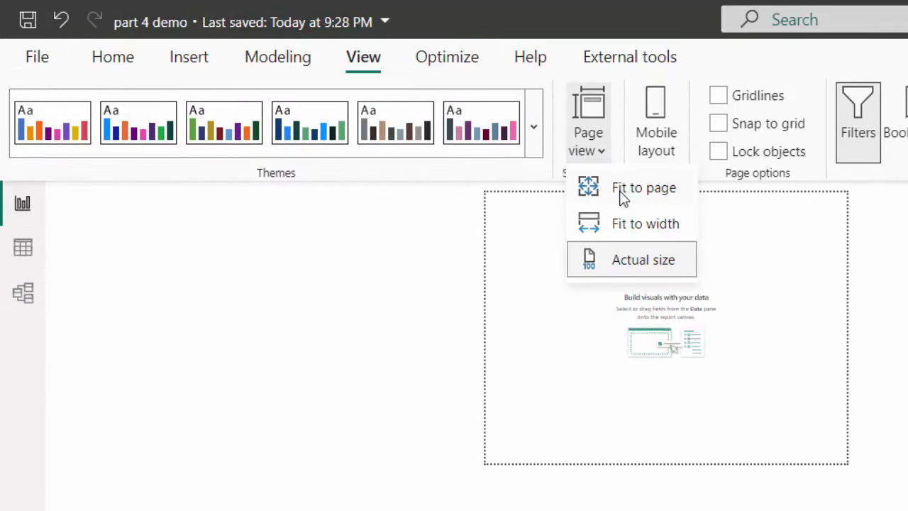
pyautogui.click(620, 193)
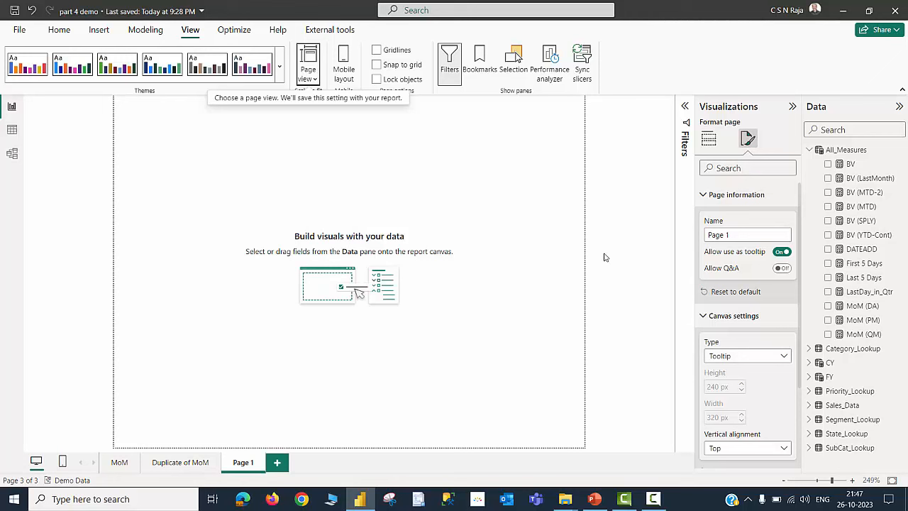
pyautogui.click(314, 81)
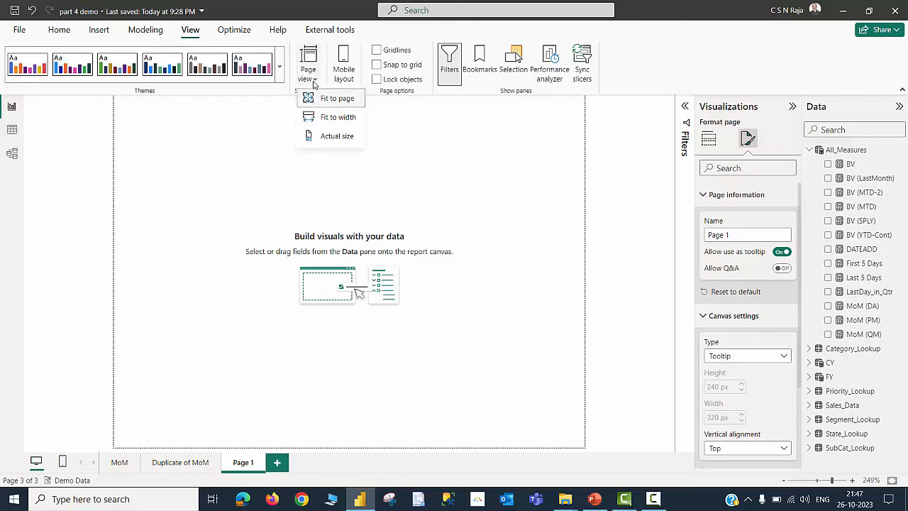
pyautogui.click(330, 136)
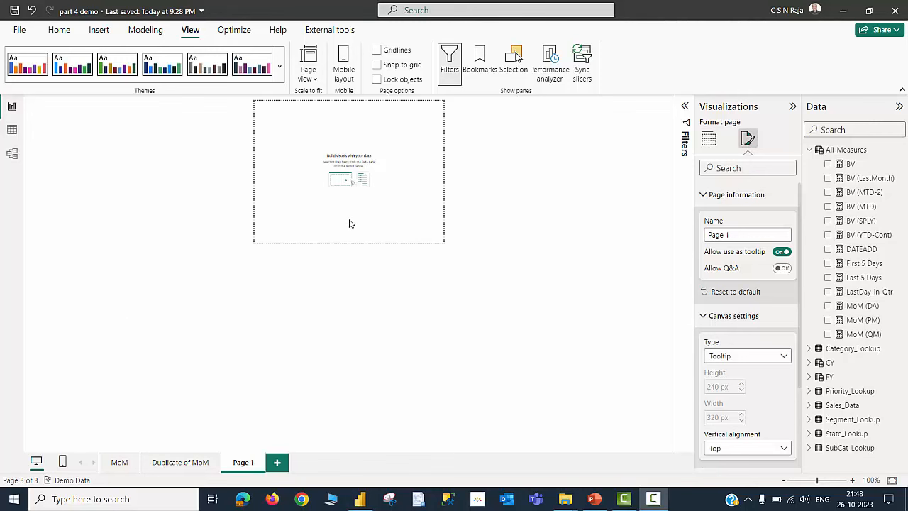
pyautogui.click(316, 82)
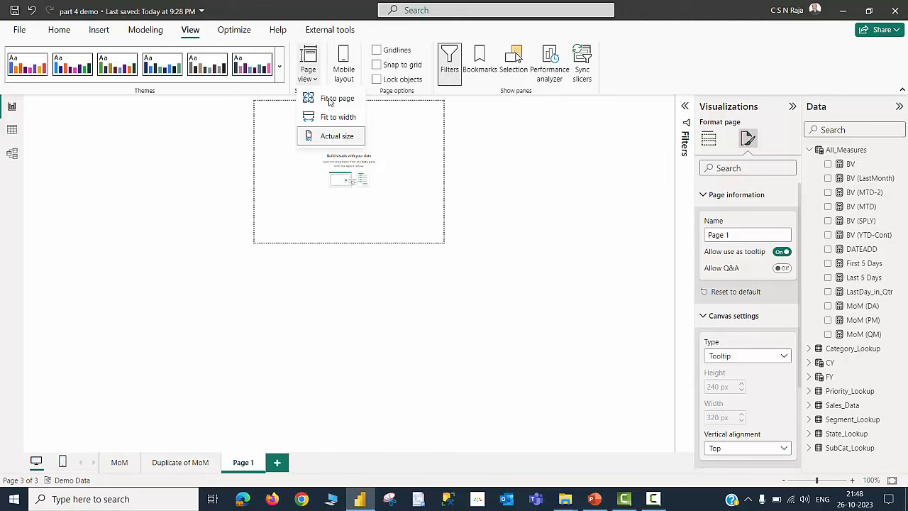
pyautogui.click(332, 100)
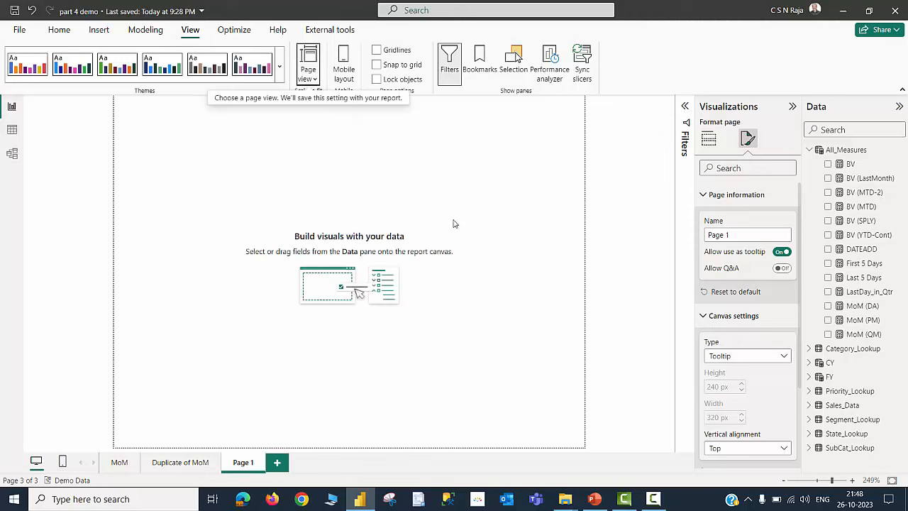
# - Insert a card visual and shrink it to a small box in the page's top-left corner
pyautogui.click(707, 139)
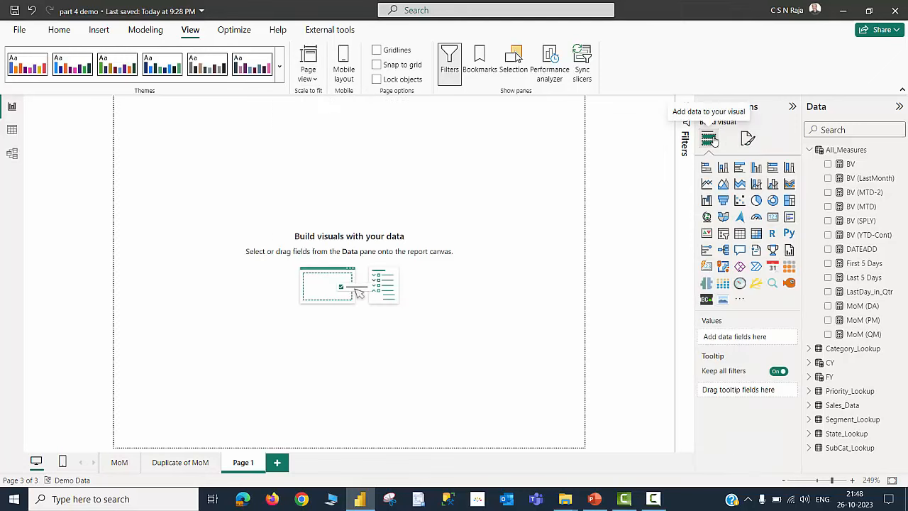
pyautogui.click(773, 217)
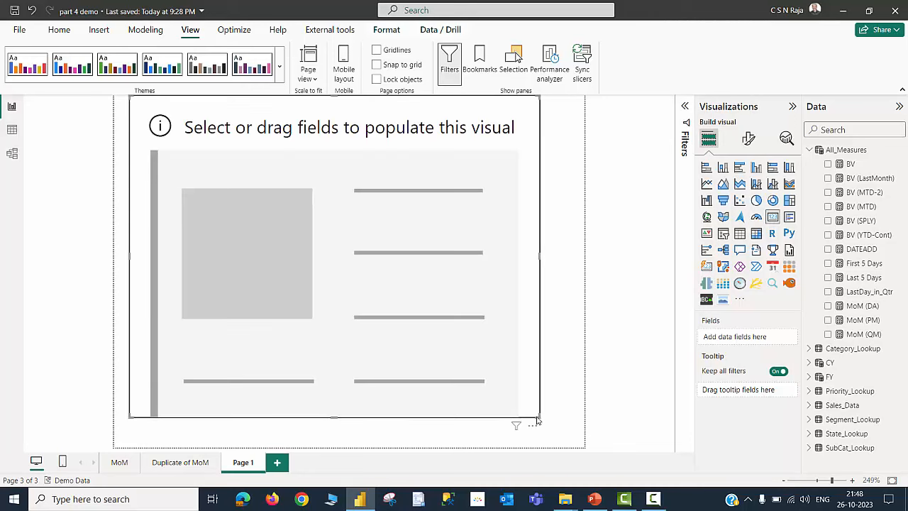
pyautogui.moveTo(537, 420); pyautogui.dragTo(250, 162)
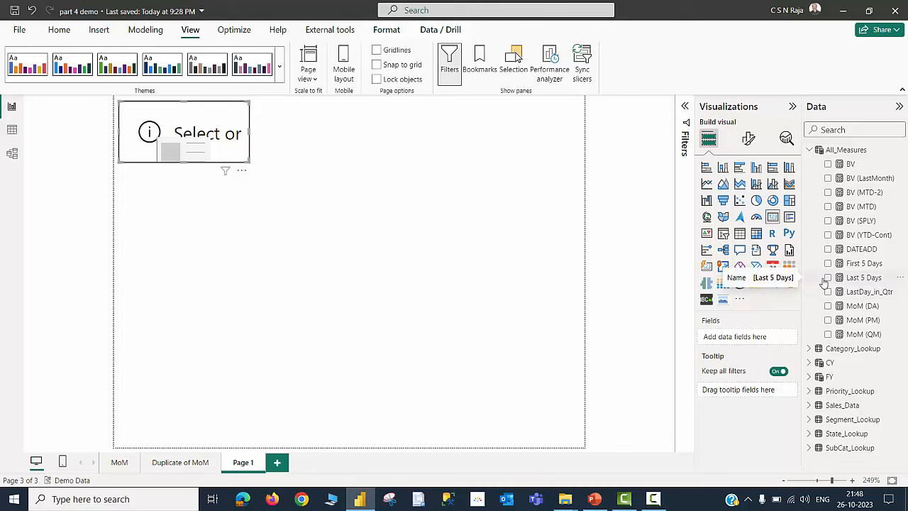
# - Add BV (LastMonth) to the card and set its callout value font size to 10
pyautogui.click(827, 178)
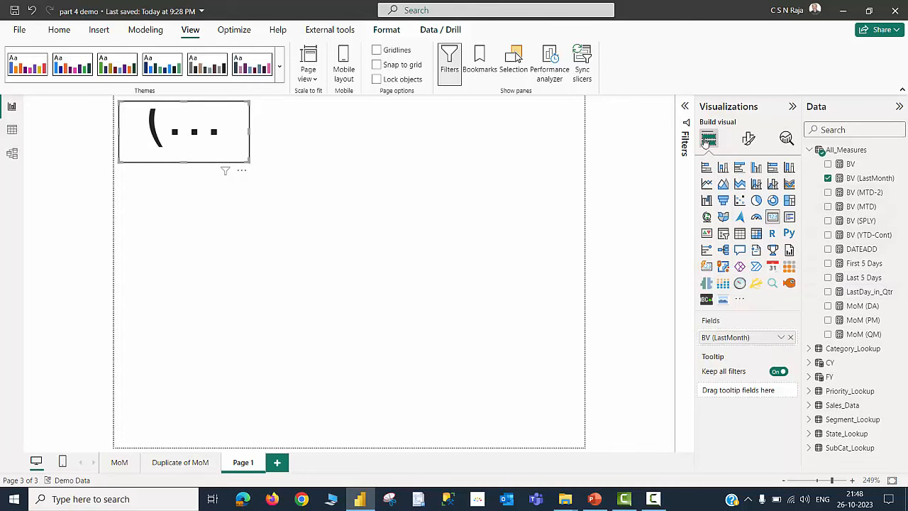
pyautogui.click(748, 138)
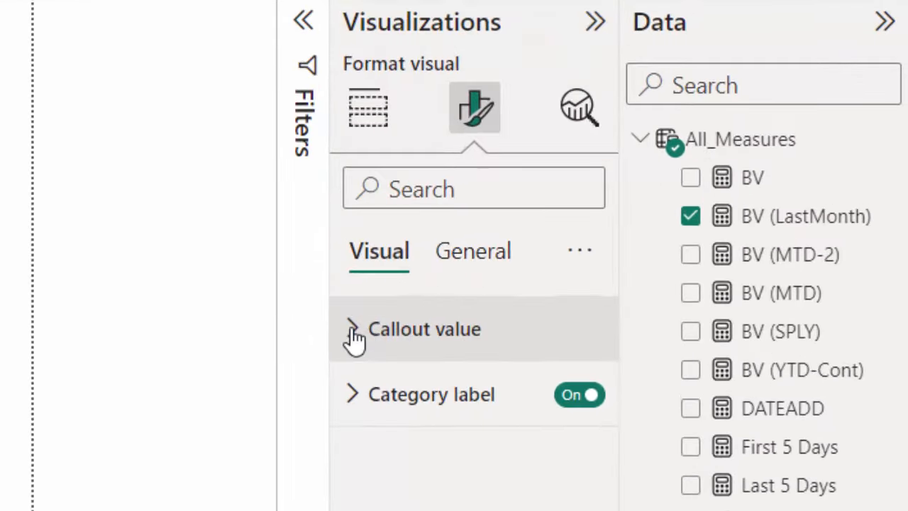
pyautogui.click(355, 333)
pyautogui.moveTo(544, 439); pyautogui.dragTo(512, 441)
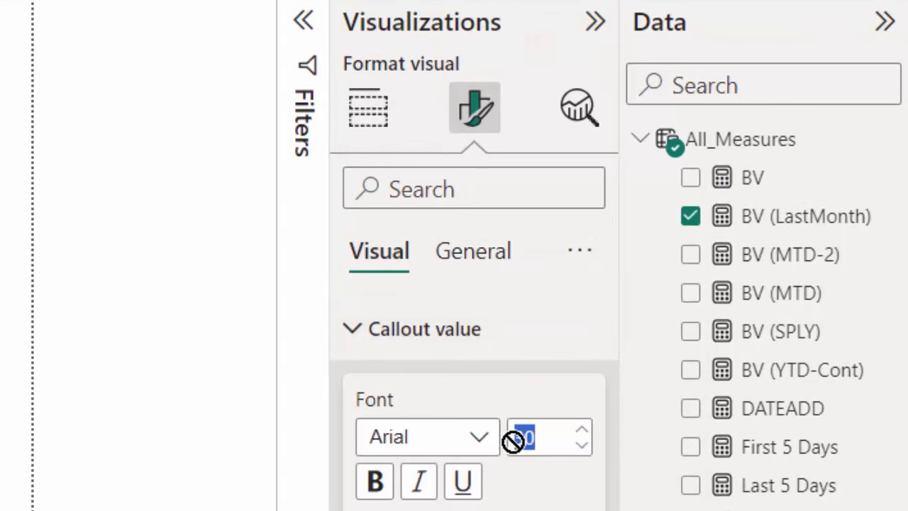
pyautogui.write('10')
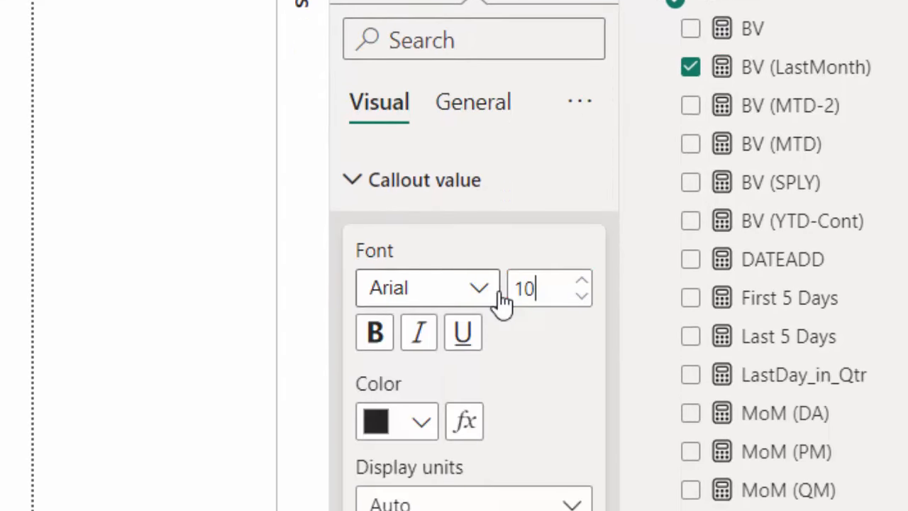
# - Set the card's category label font size to 8
pyautogui.click(355, 328)
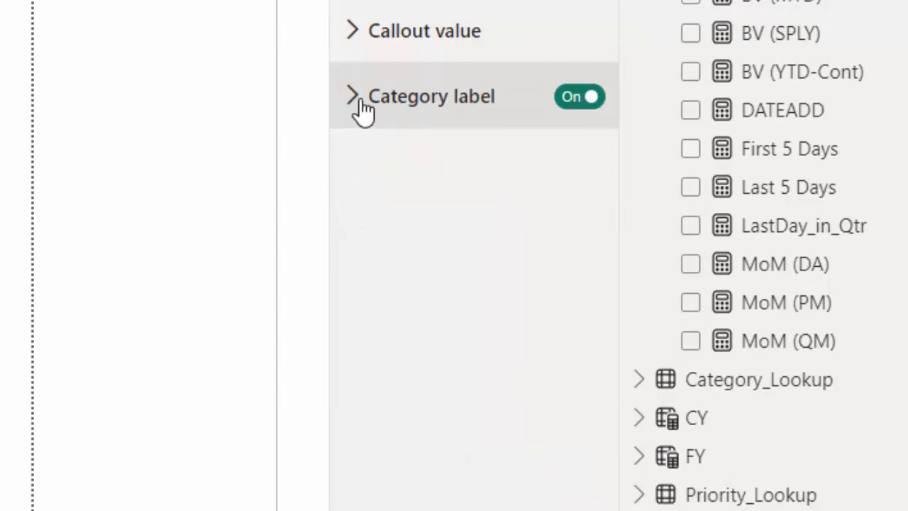
pyautogui.click(354, 100)
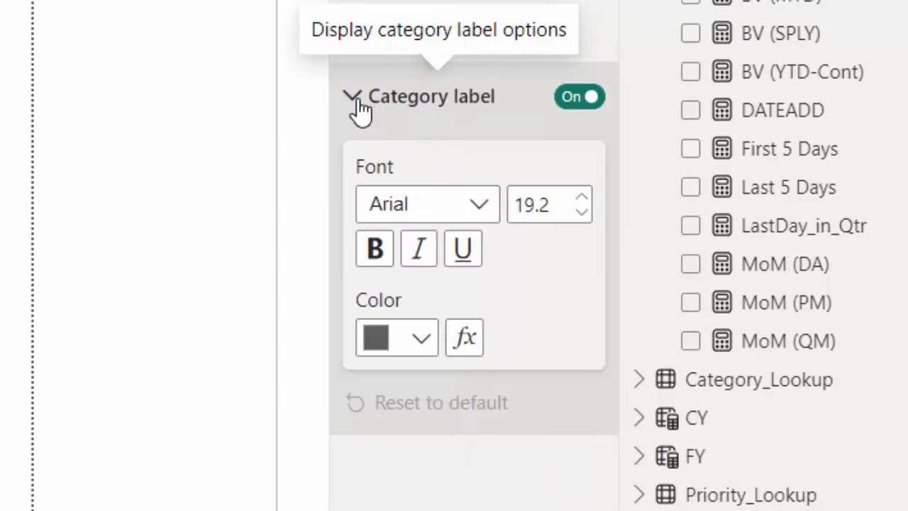
pyautogui.click(557, 205)
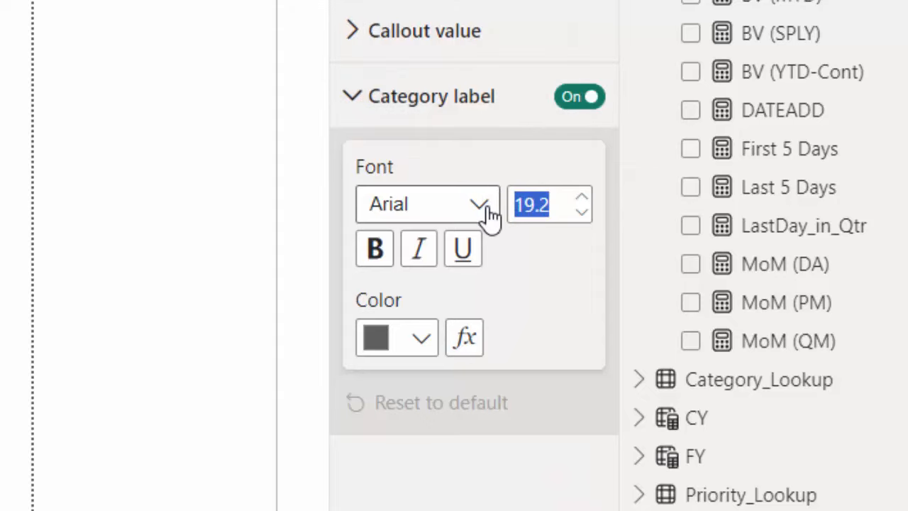
pyautogui.write('8')
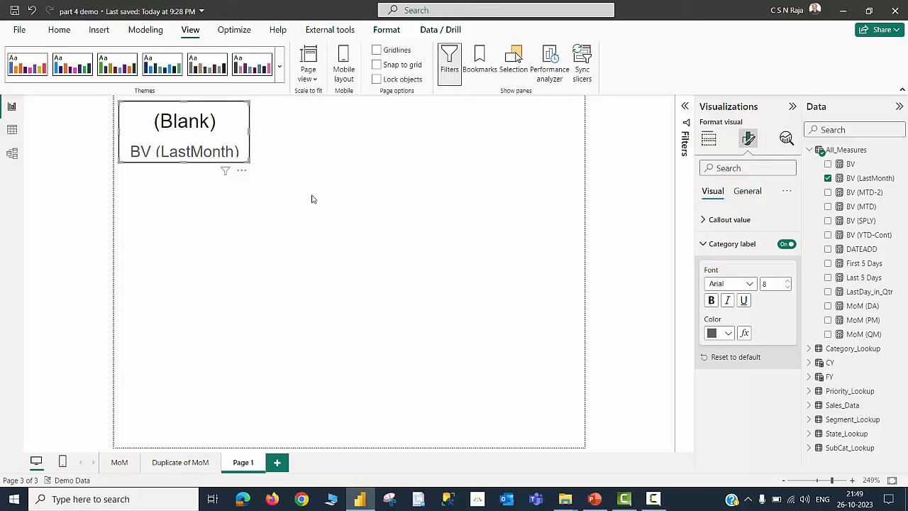
# - Paste a copy of the card beside the first one and replace its field with BV
pyautogui.hotkey('ctrl', 'v')
pyautogui.moveTo(249, 159); pyautogui.dragTo(368, 142)
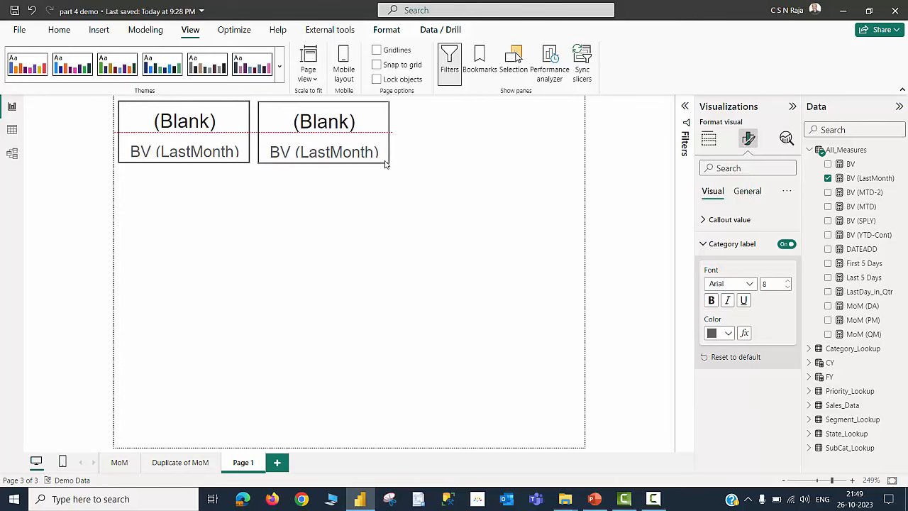
pyautogui.click(709, 139)
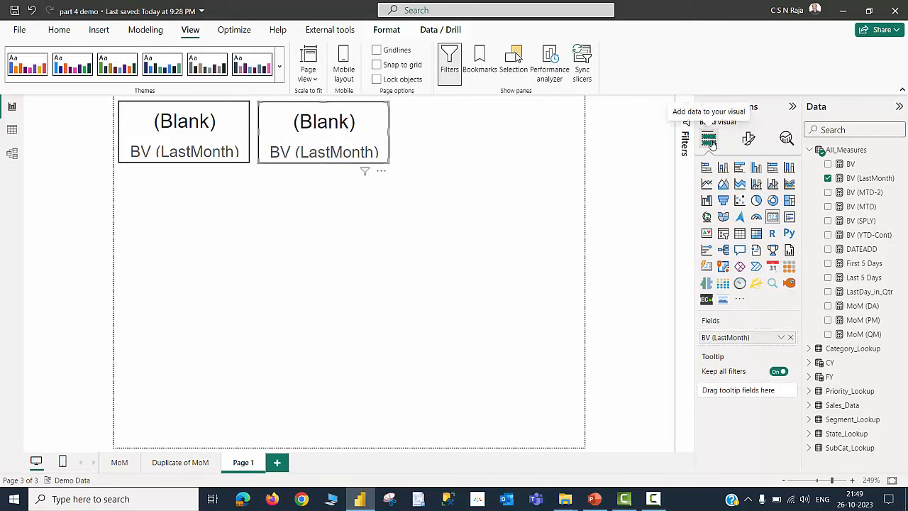
pyautogui.click(790, 337)
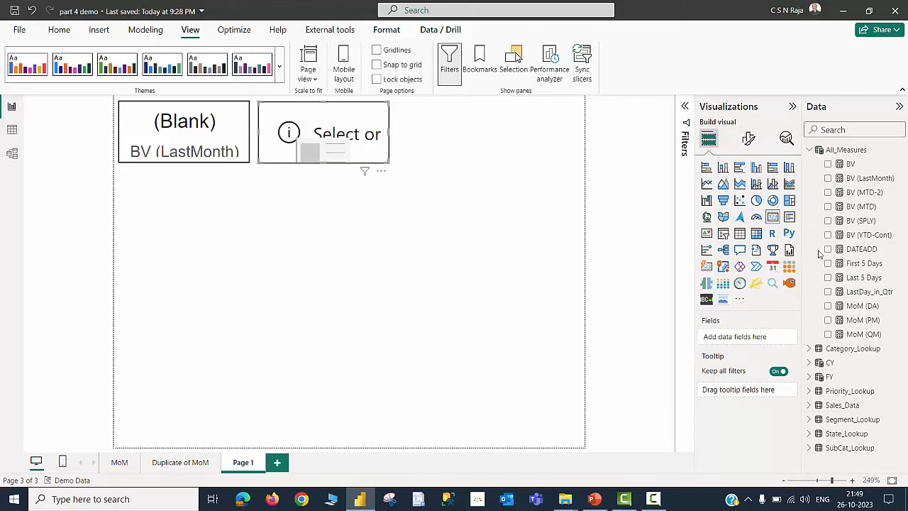
pyautogui.click(827, 163)
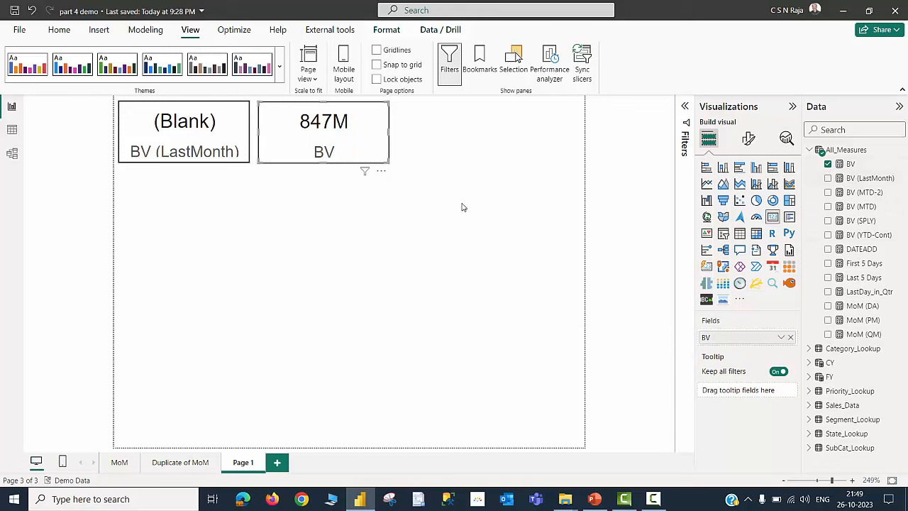
# - Duplicate the BV card, place it to the right, and replace its field with MoM (PM)
pyautogui.hotkey('ctrl', 'c')
pyautogui.hotkey('ctrl', 'v')
pyautogui.moveTo(375, 163); pyautogui.dragTo(504, 153)
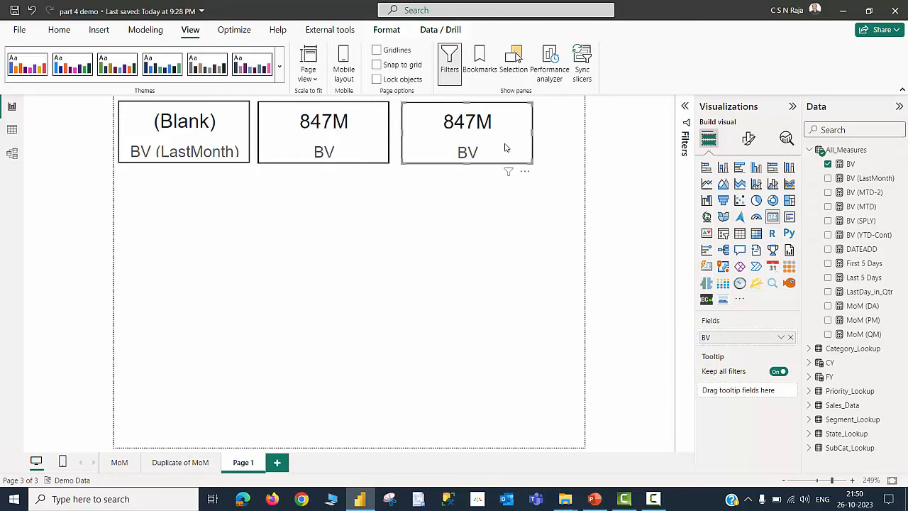
pyautogui.click(790, 337)
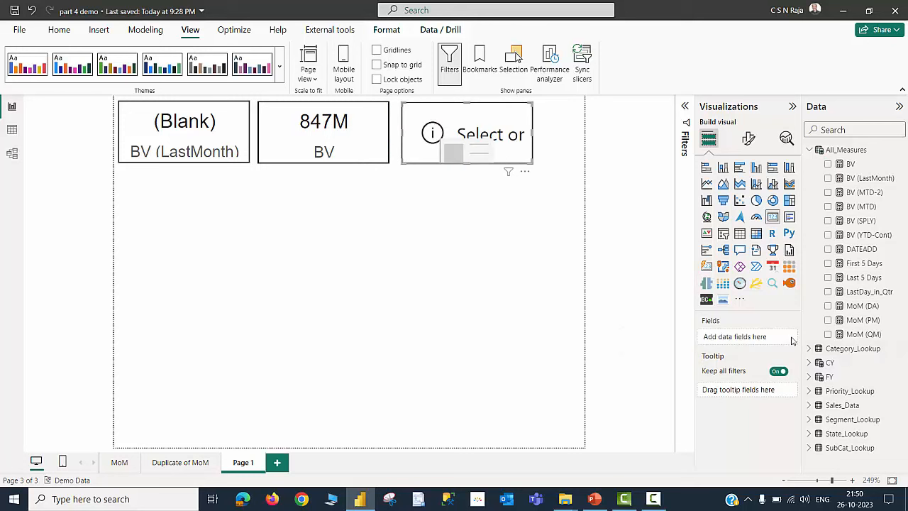
pyautogui.click(828, 320)
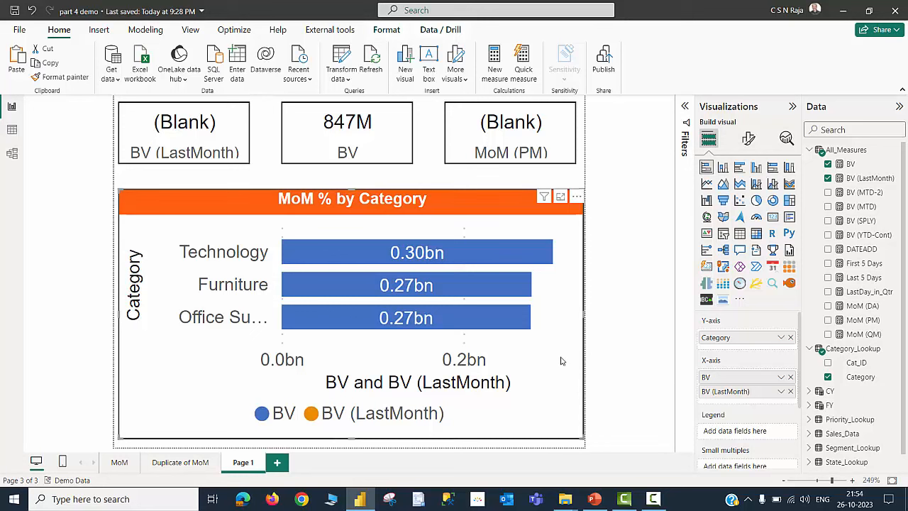
# - Rename the tooltip page to MoM Tooltip
pyautogui.doubleClick(243, 465)
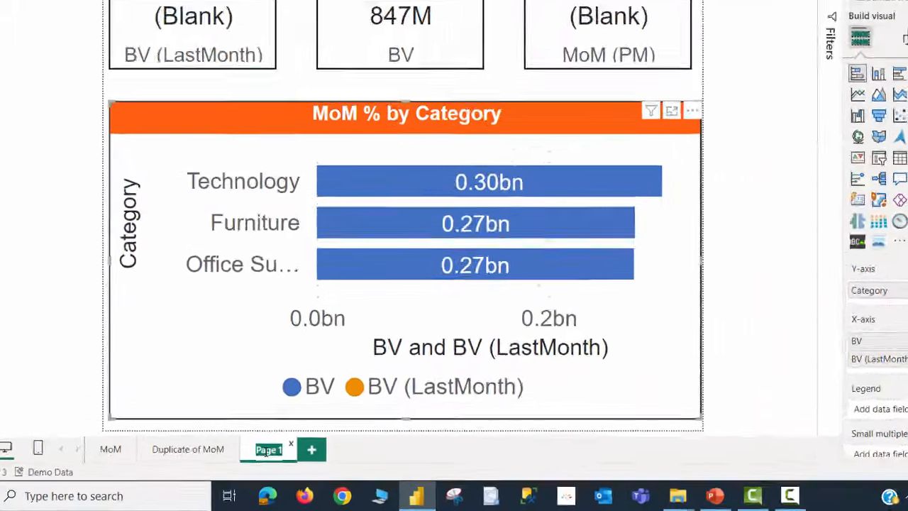
pyautogui.write('MoM Tooltip')
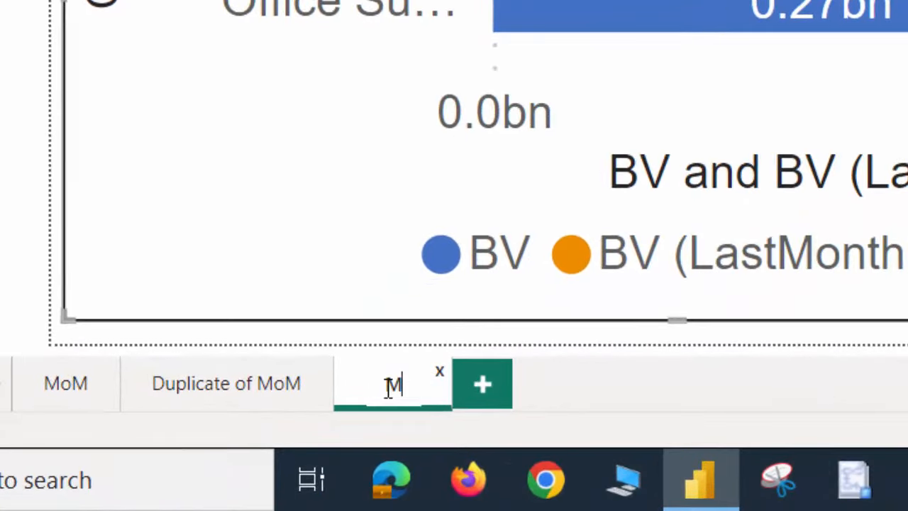
pyautogui.press('Return')
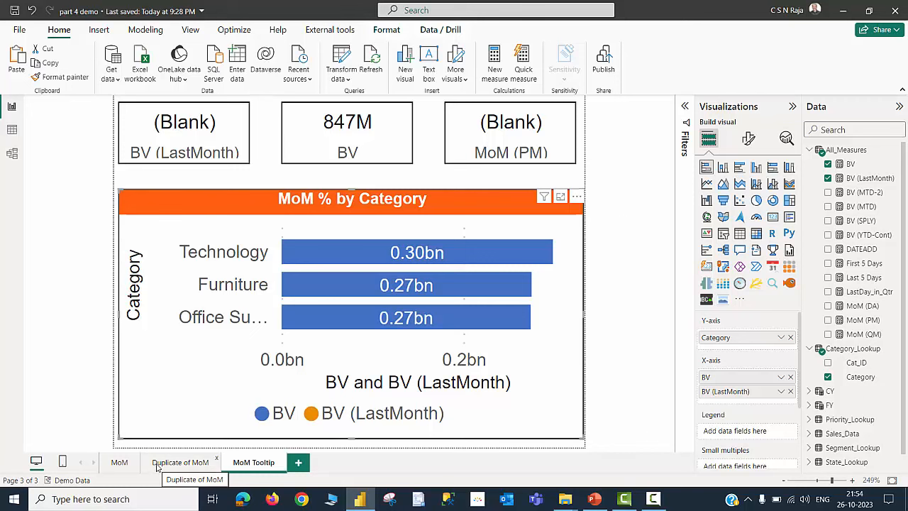
# - On the Duplicate of MoM page, set the Bill Value MoM Variance chart's report page tooltip to MoM Tooltip
pyautogui.click(180, 462)
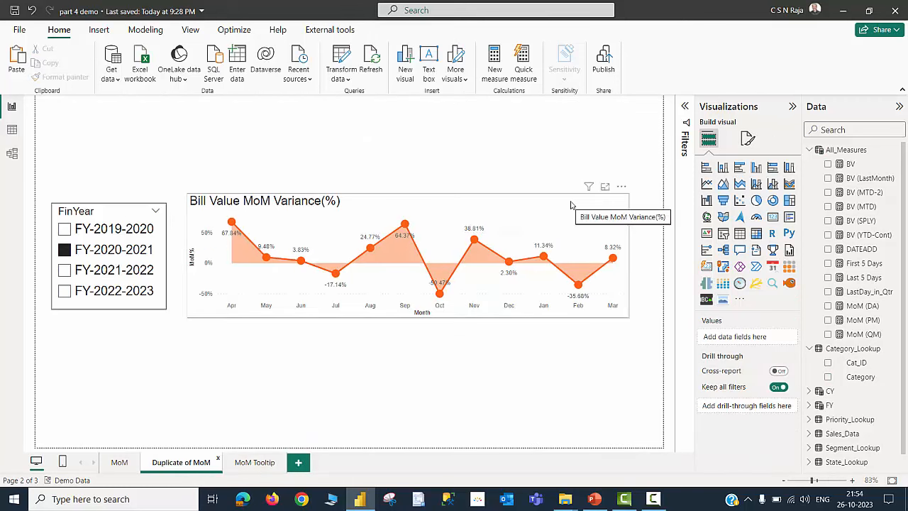
pyautogui.click(571, 205)
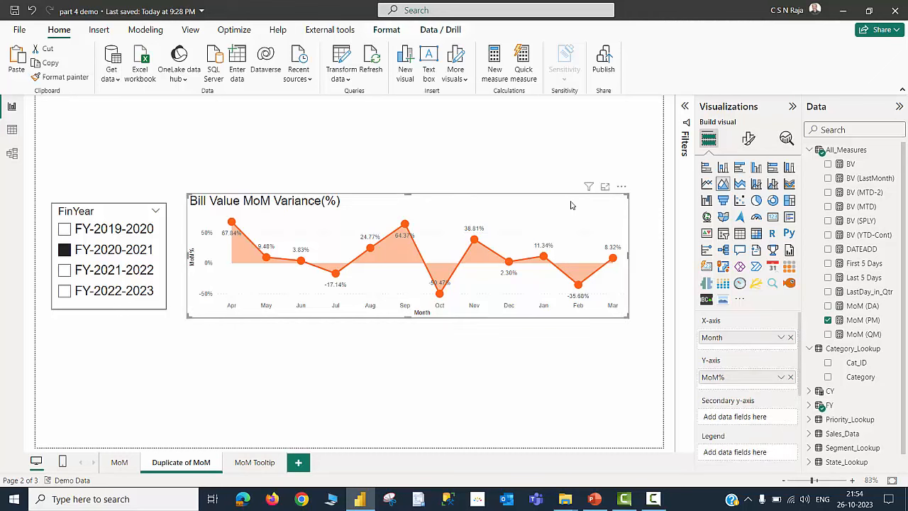
pyautogui.click(748, 139)
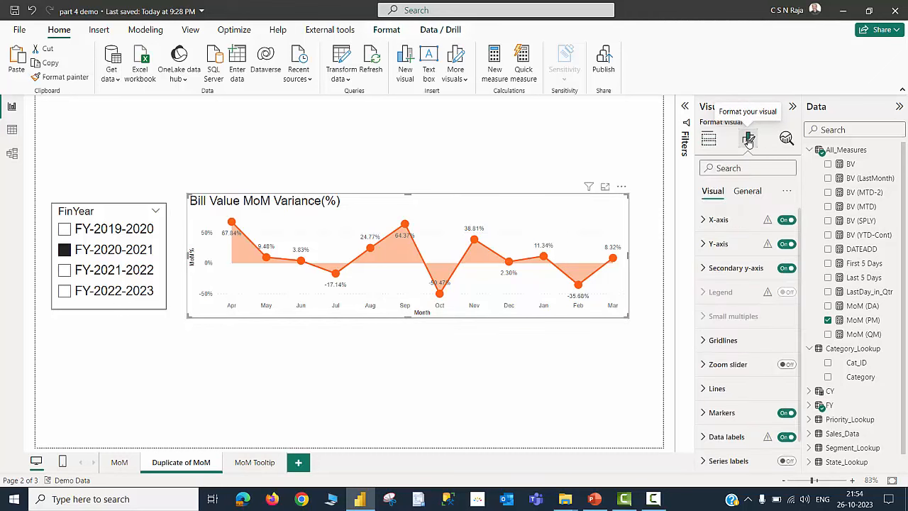
pyautogui.click(746, 193)
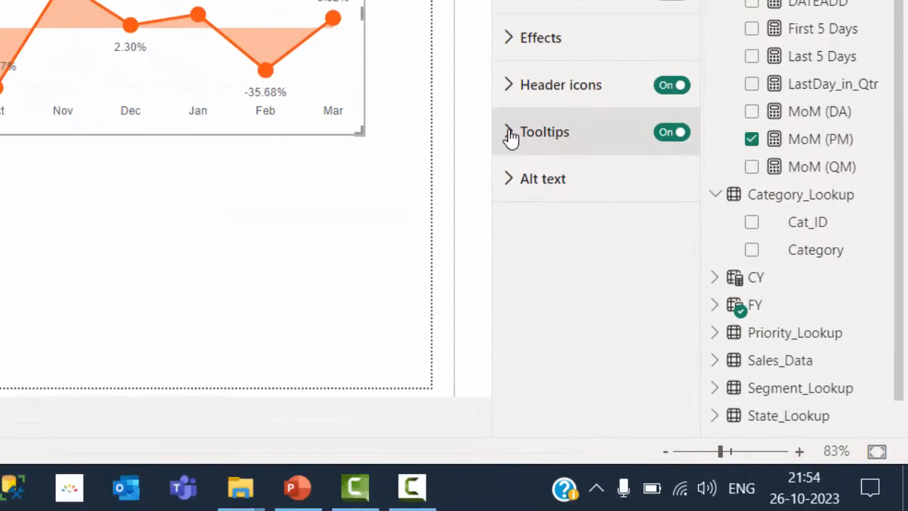
pyautogui.click(703, 317)
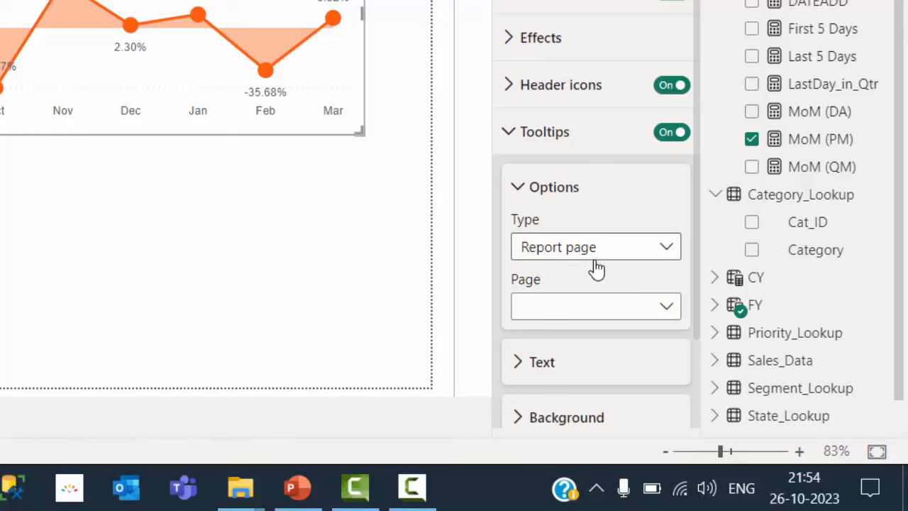
pyautogui.click(667, 308)
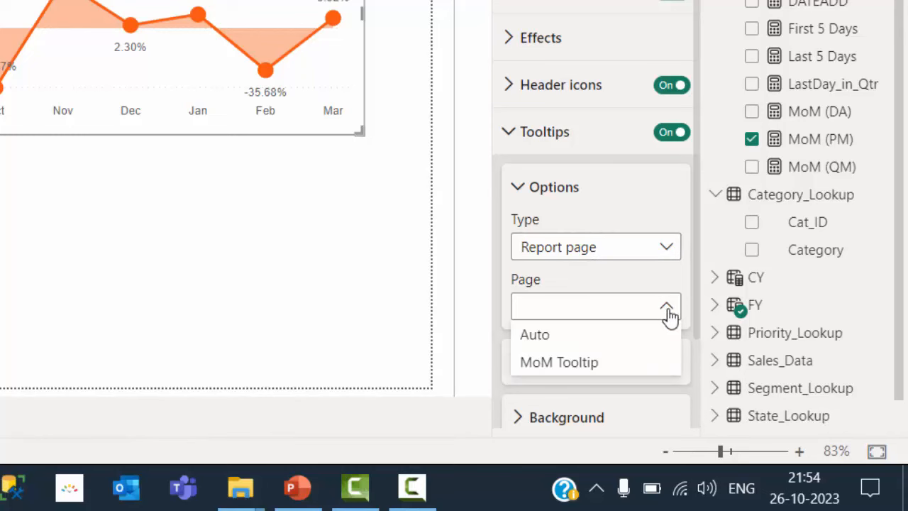
pyautogui.click(599, 366)
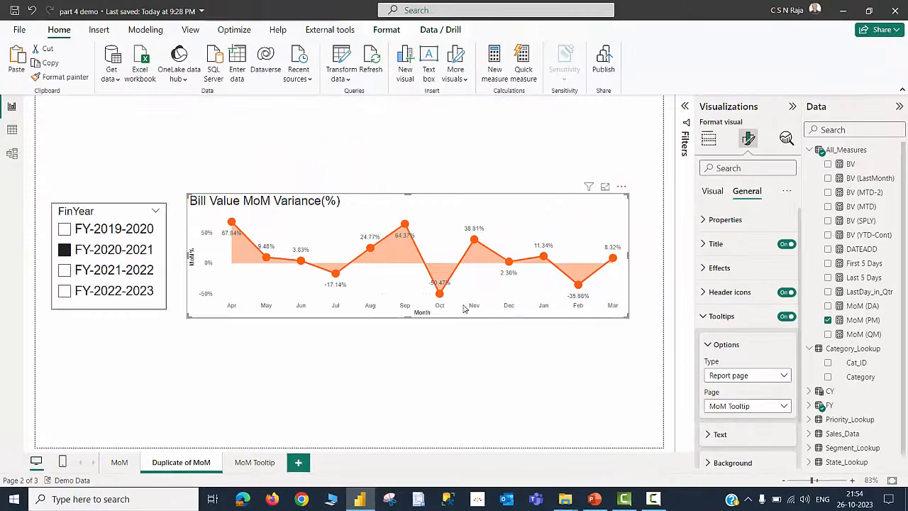
pyautogui.moveTo(440, 297)
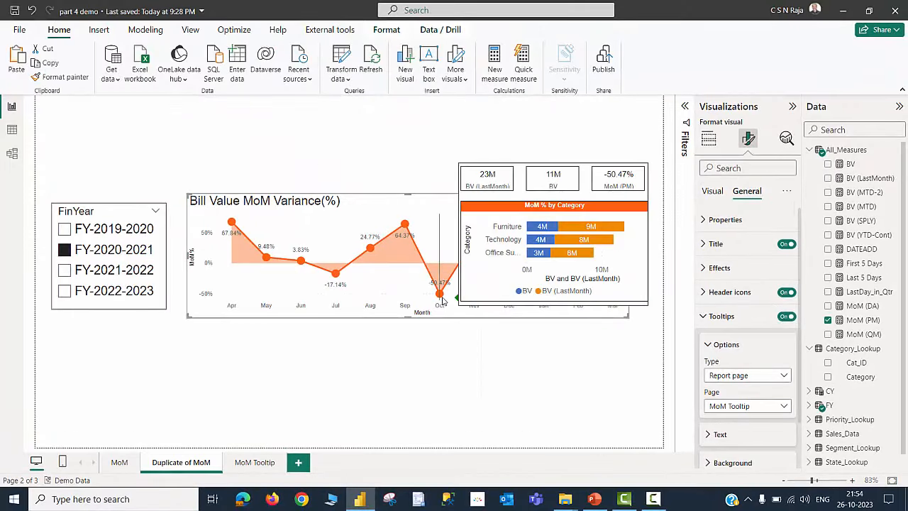